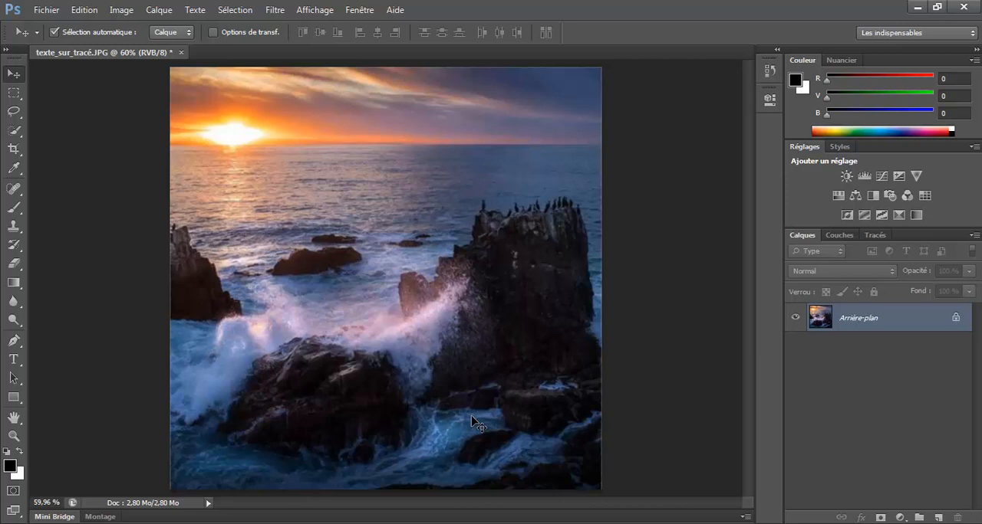
Step: Draw an open wavy three-point path with the Pen tool, from beside the left rock to just above the large right rock
{"action": "left_click", "coordinate": [14, 347]}
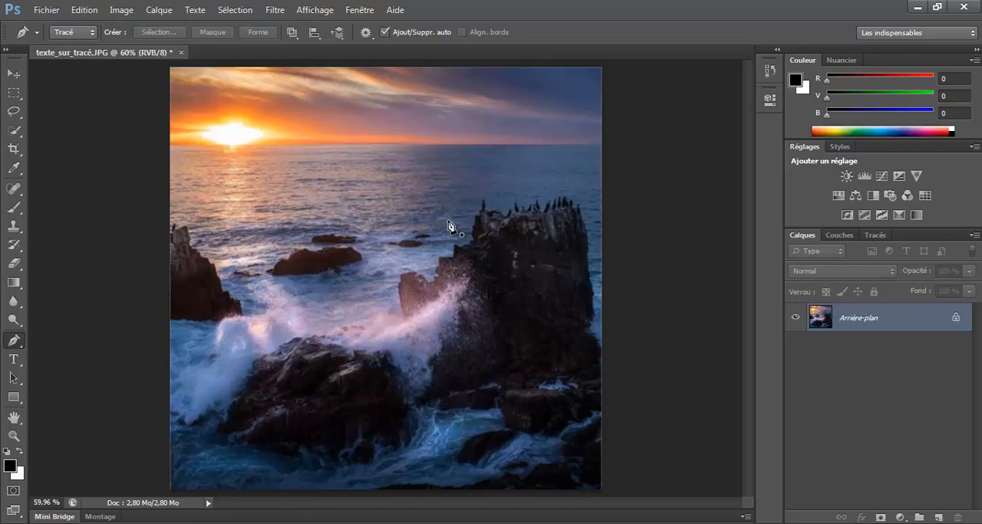
{"action": "left_click", "coordinate": [224, 261]}
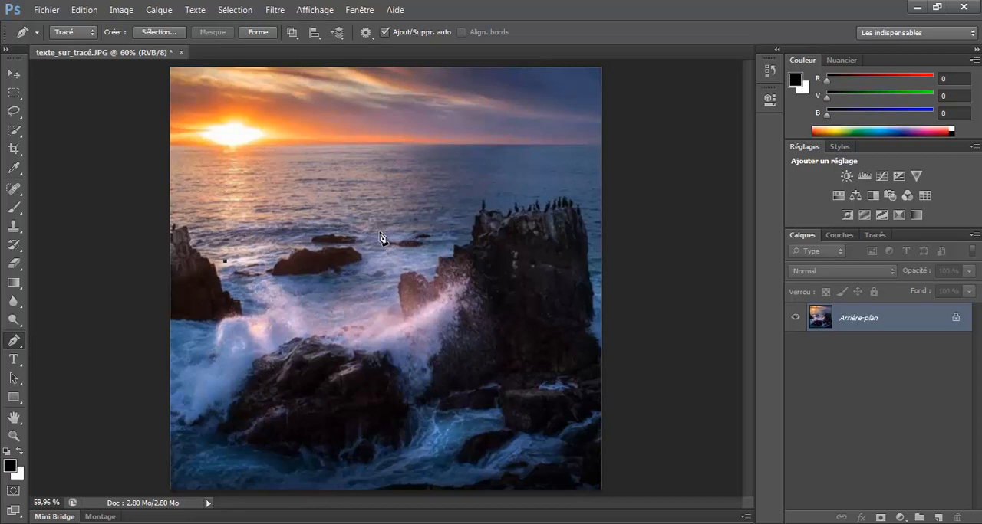
{"action": "left_click_drag", "start_coordinate": [383, 237], "coordinate": [447, 250]}
{"action": "left_click_drag", "start_coordinate": [565, 180], "coordinate": [594, 181]}
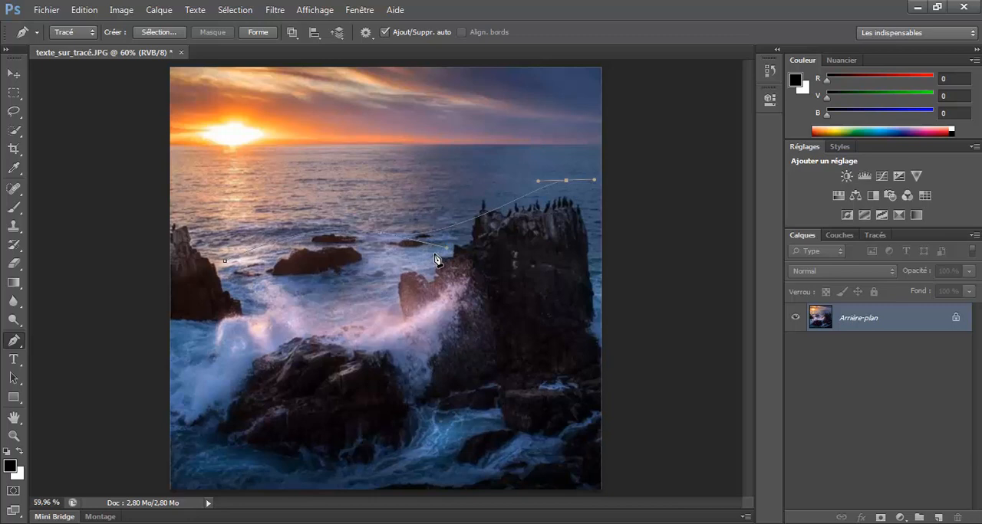
Step: Add horizontal text along the path, starting at its left end, reading "du texte aligné sur un tracé"
{"action": "left_click", "coordinate": [14, 360]}
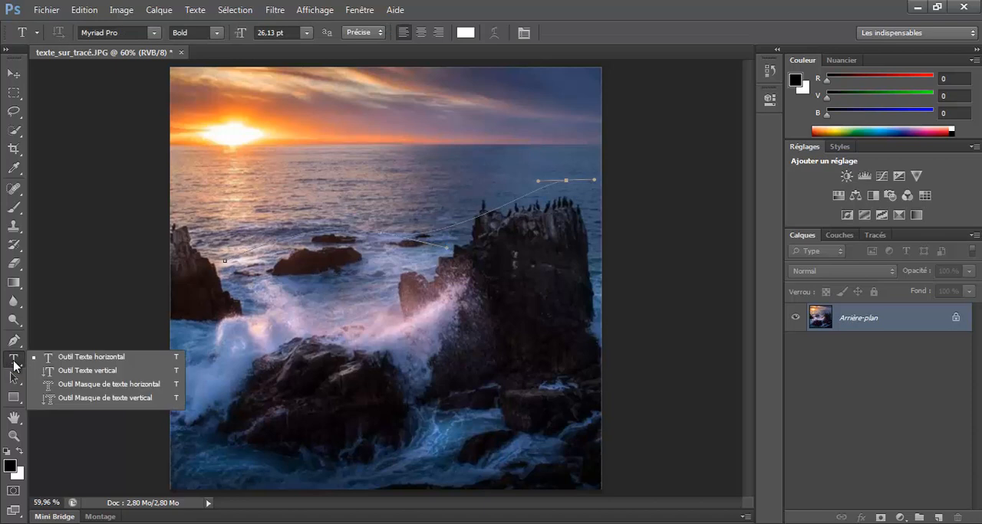
{"action": "left_click", "coordinate": [80, 358]}
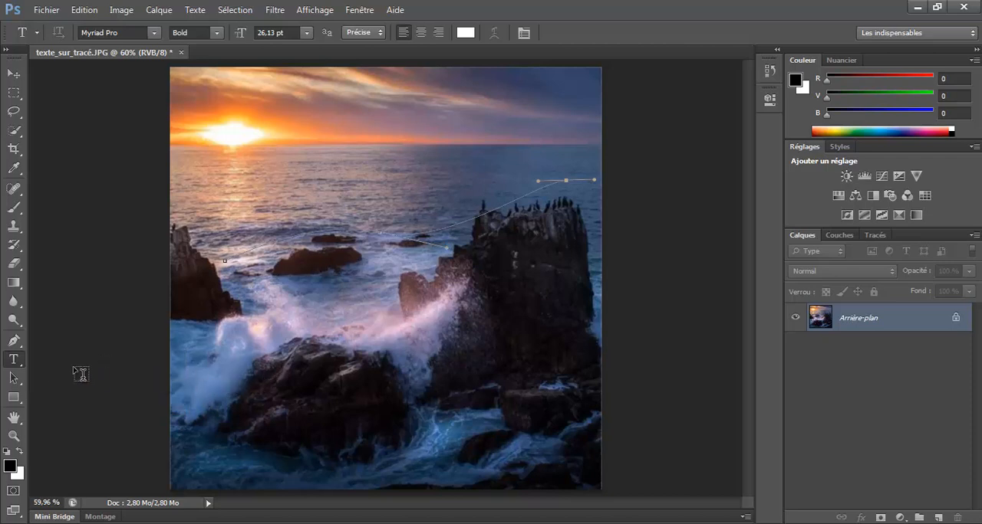
{"action": "left_click", "coordinate": [230, 255]}
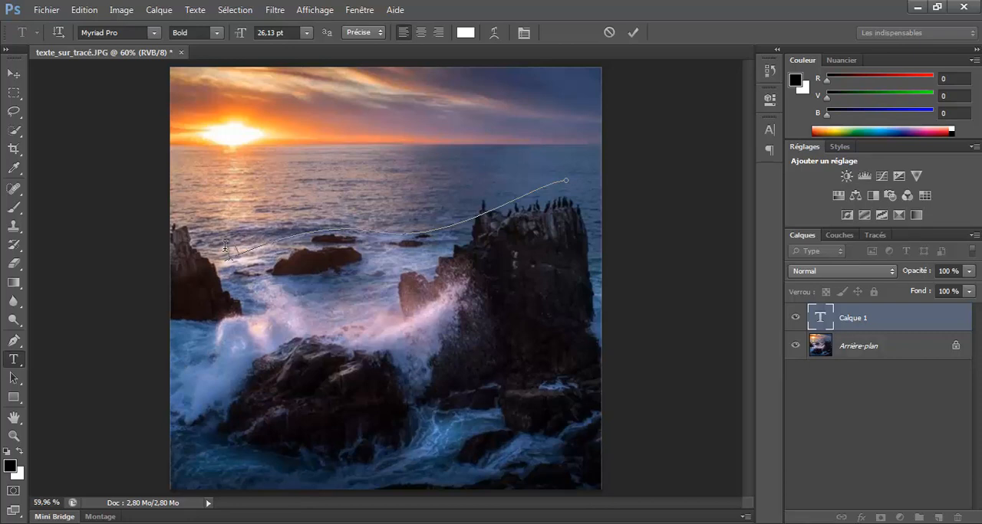
{"action": "type", "text": "Au"}
{"action": "type", "text": " ta"}
{"action": "key", "text": "BackSpace"}
{"action": "type", "text": "exte alig"}
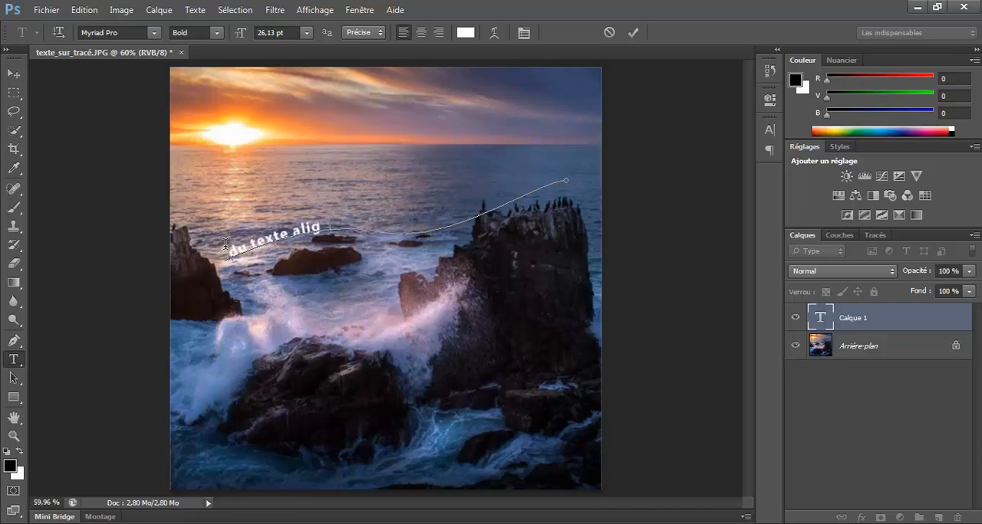
{"action": "type", "text": "né sur un trac"}
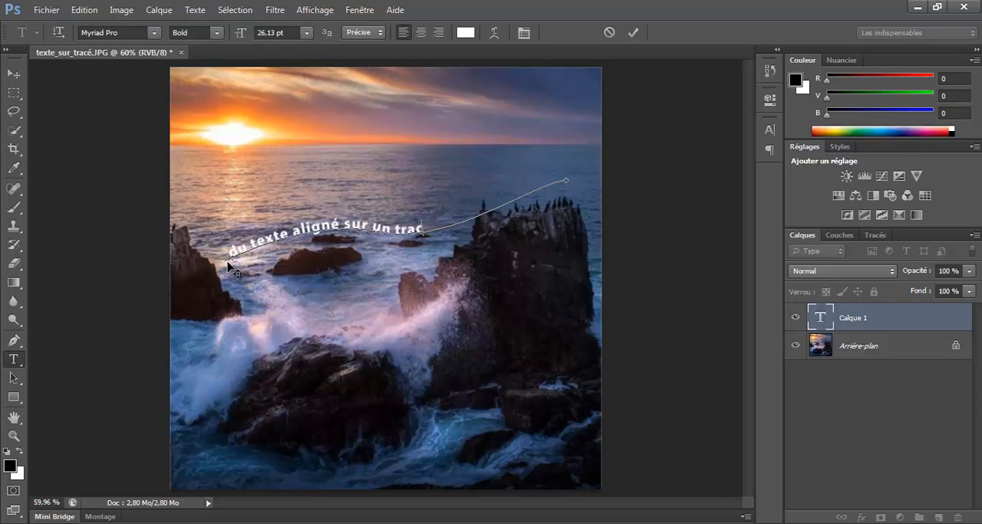
{"action": "type", "text": "é"}
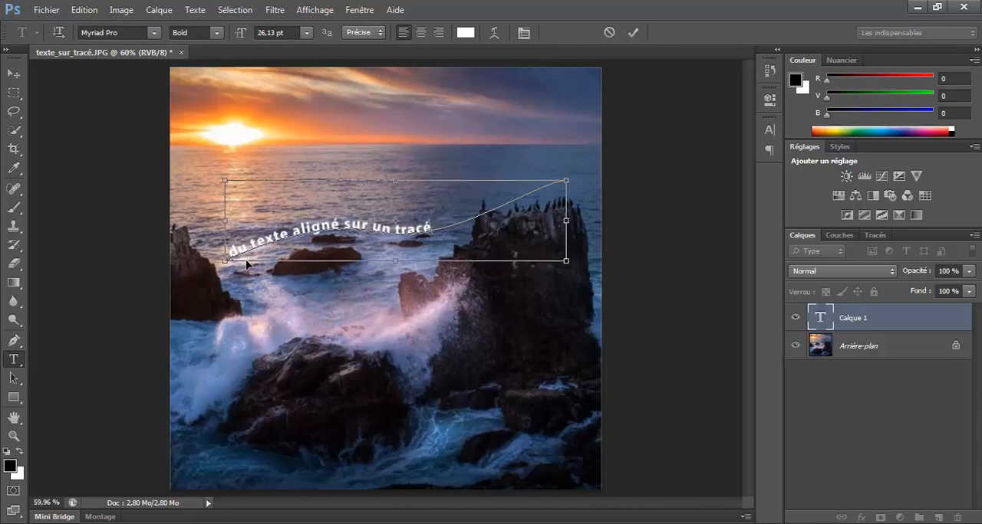
Step: Set the whole path text to 35,13 pt and all caps, and commit the text
{"action": "key", "text": "ctrl+a"}
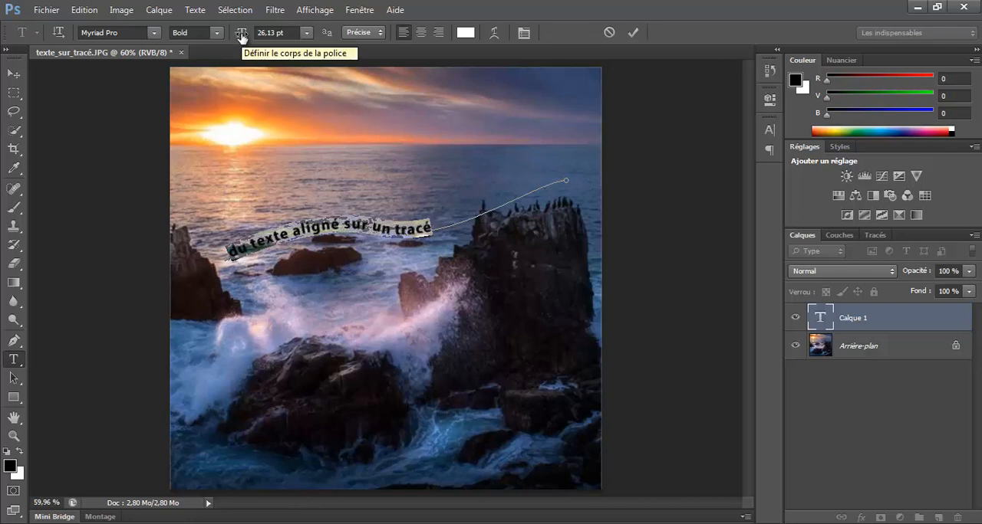
{"action": "mouse_move", "coordinate": [241, 38]}
{"action": "left_mouse_down"}
{"action": "mouse_move", "coordinate": [263, 37]}
{"action": "mouse_move", "coordinate": [248, 39]}
{"action": "left_mouse_up"}
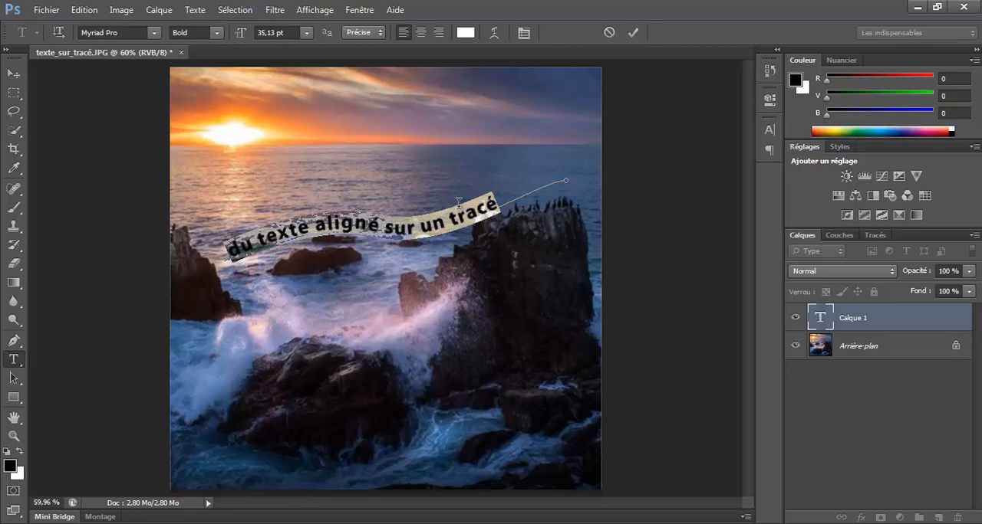
{"action": "left_click", "coordinate": [770, 129]}
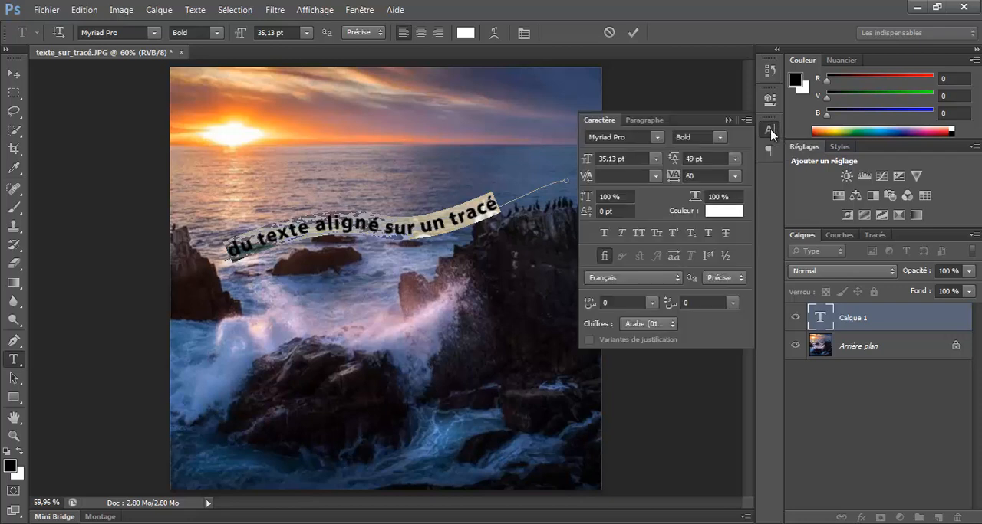
{"action": "left_click", "coordinate": [638, 233]}
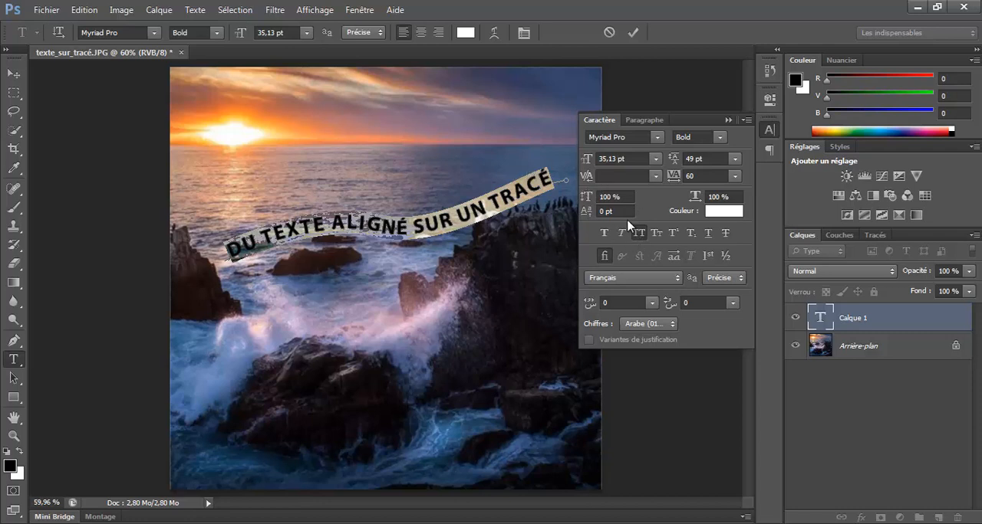
{"action": "left_click", "coordinate": [632, 32]}
{"action": "left_click", "coordinate": [728, 120]}
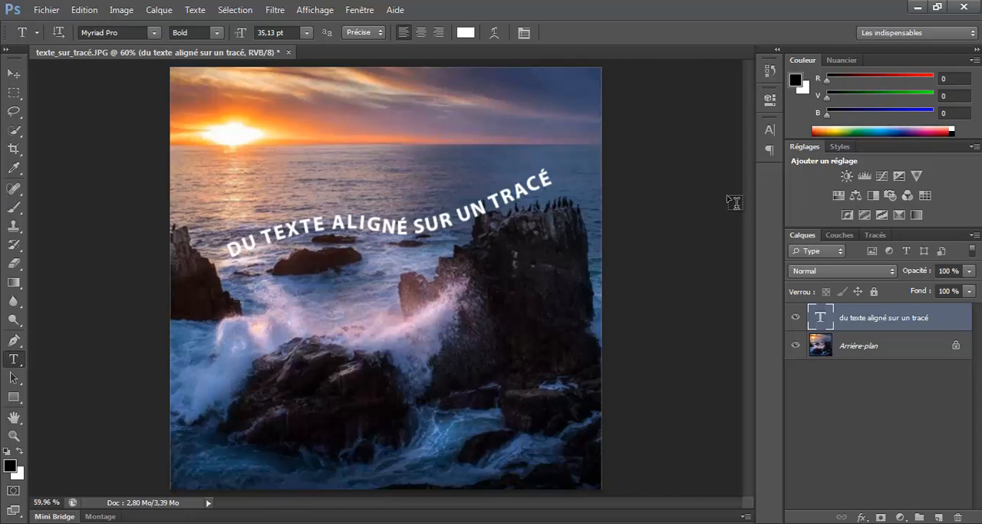
Step: Look over the document's paths and recolour the entire curved text to orange f07403
{"action": "left_click", "coordinate": [873, 237]}
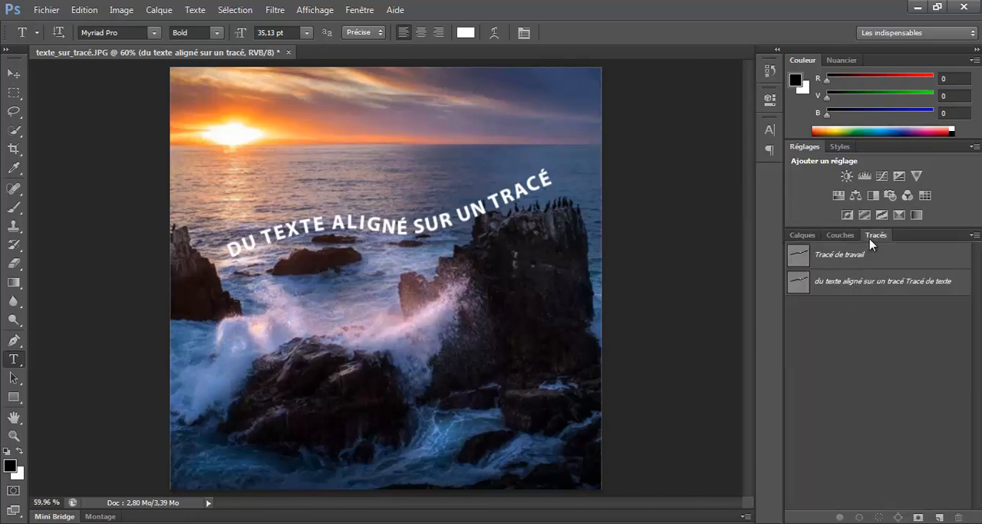
{"action": "left_click", "coordinate": [802, 237]}
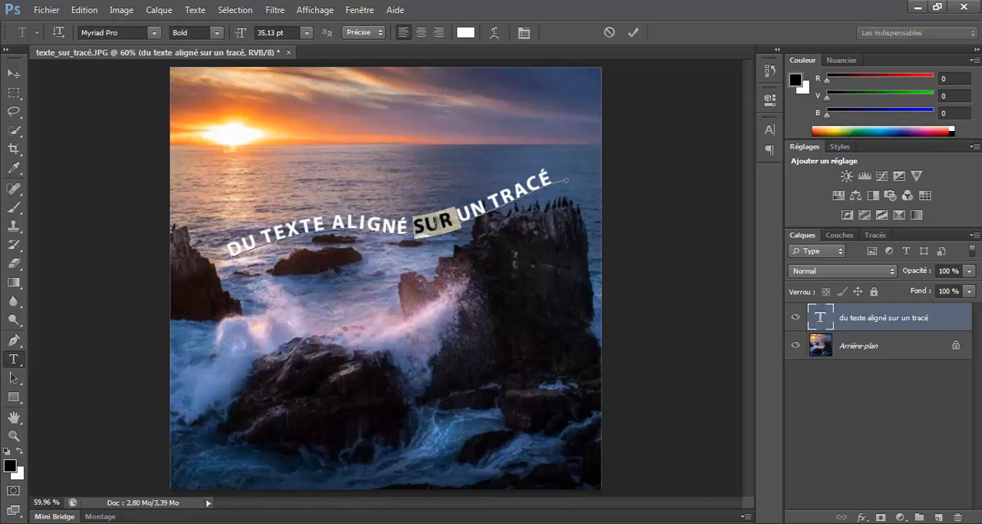
{"action": "triple_click", "coordinate": [435, 222]}
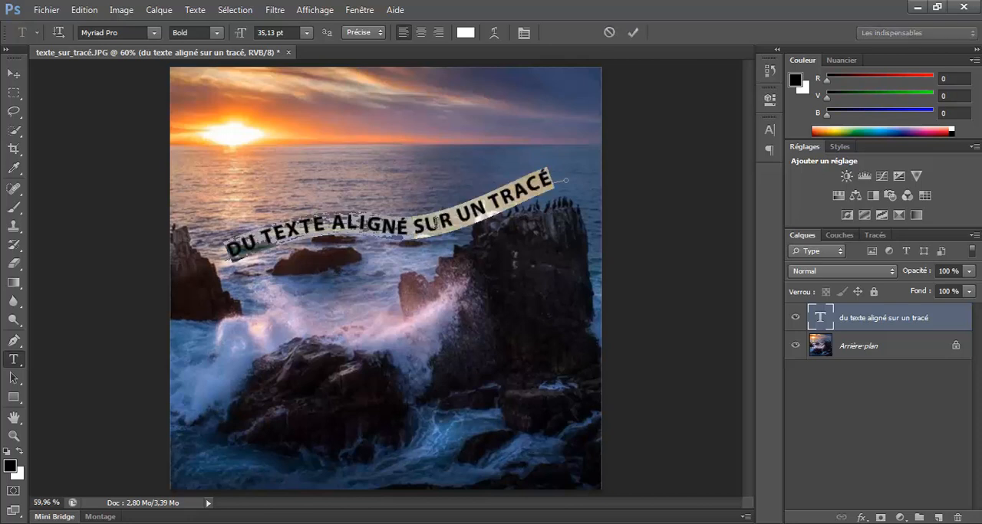
{"action": "left_click", "coordinate": [467, 35]}
{"action": "left_click_drag", "start_coordinate": [411, 89], "coordinate": [605, 90]}
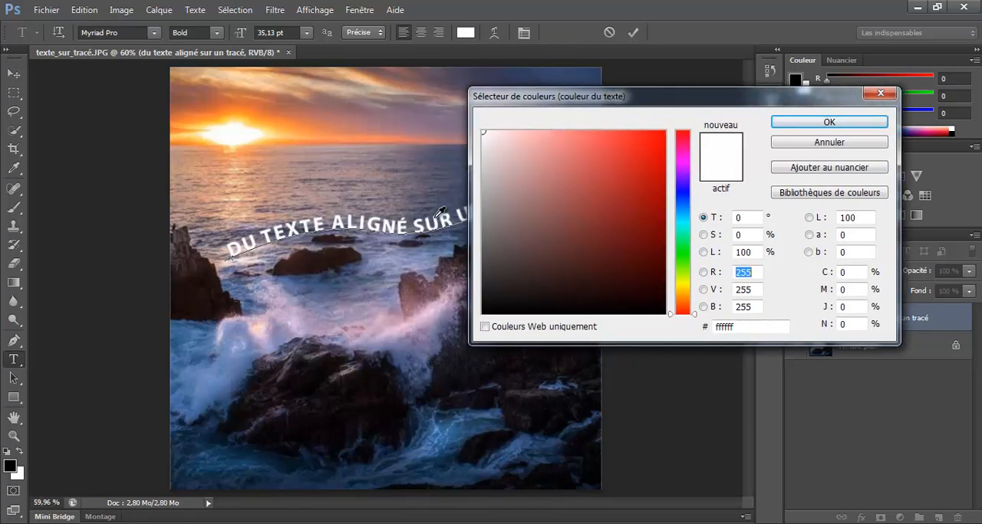
{"action": "left_click", "coordinate": [273, 118]}
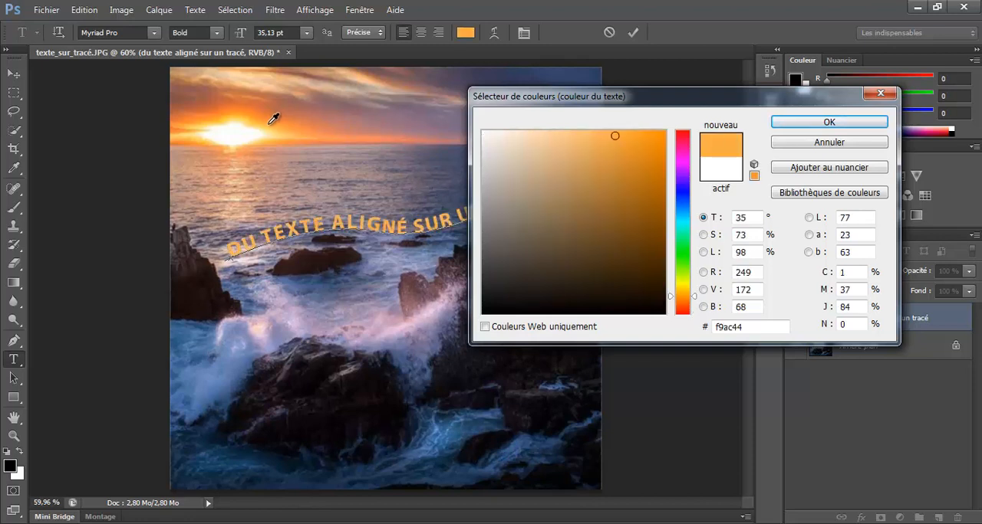
{"action": "left_click", "coordinate": [256, 115]}
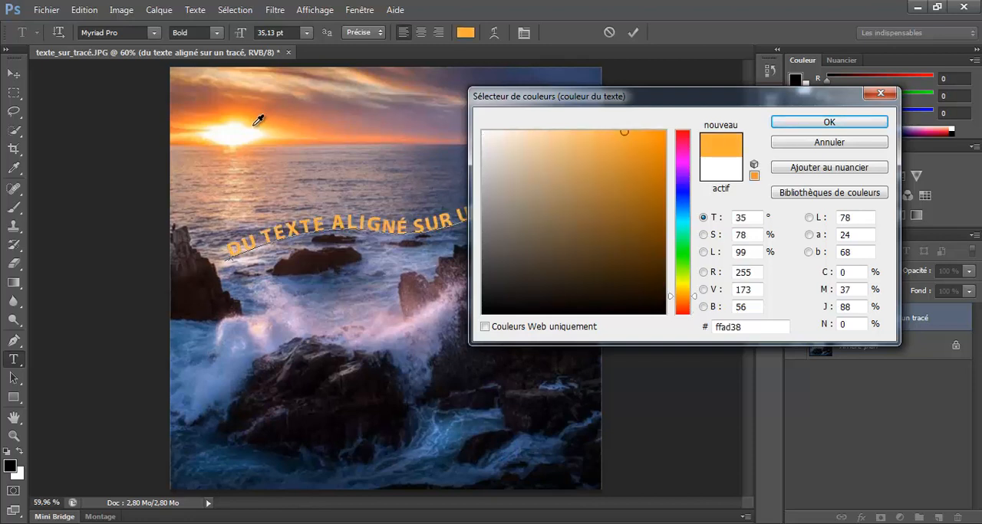
{"action": "left_click", "coordinate": [305, 132]}
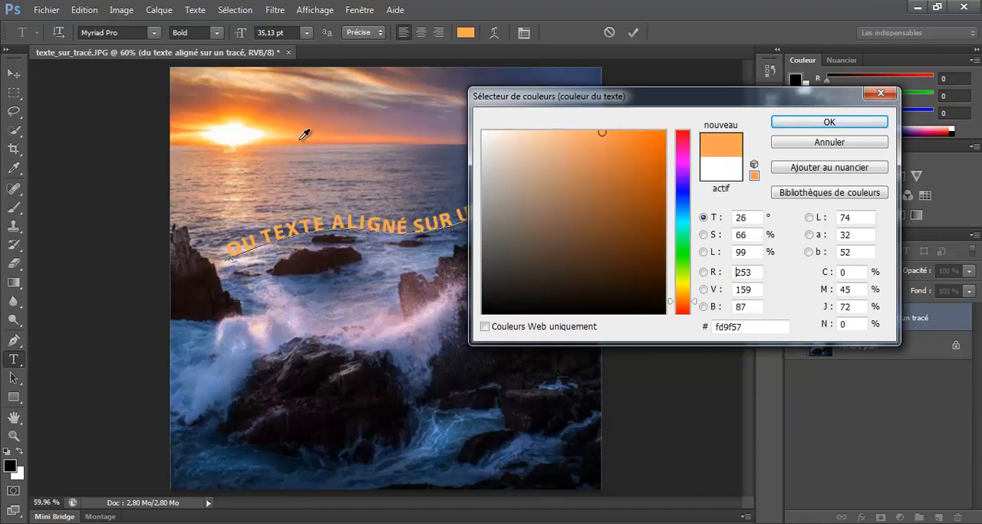
{"action": "mouse_move", "coordinate": [614, 157]}
{"action": "left_mouse_down"}
{"action": "mouse_move", "coordinate": [642, 154]}
{"action": "mouse_move", "coordinate": [664, 136]}
{"action": "left_mouse_up"}
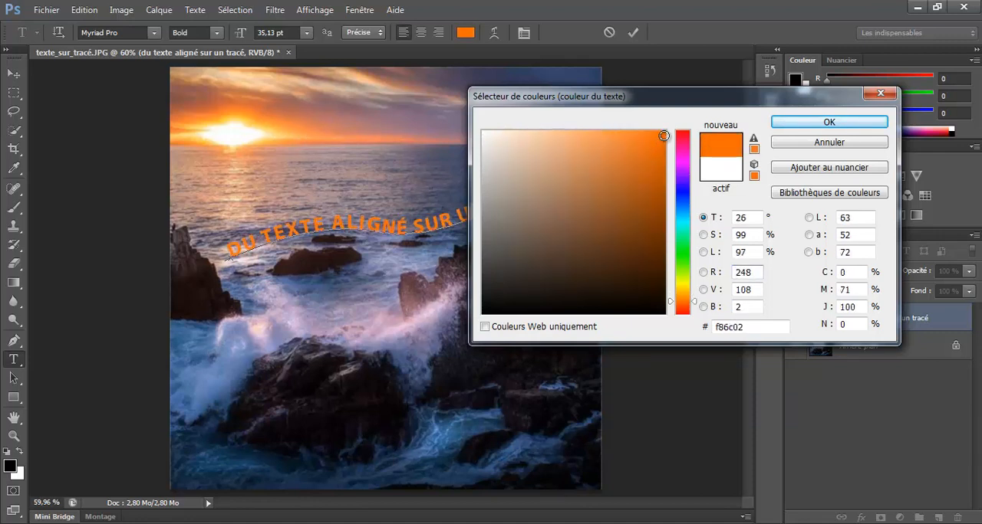
{"action": "left_click", "coordinate": [230, 107]}
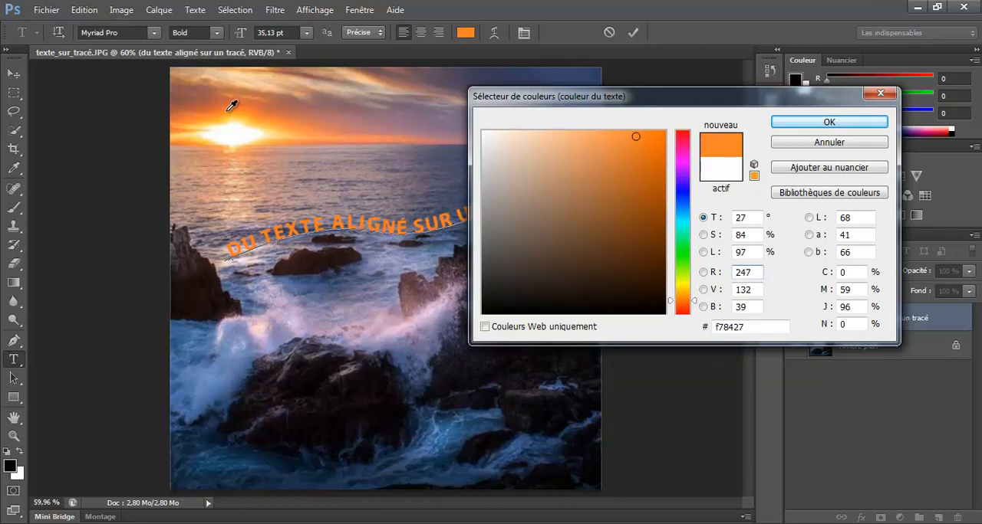
{"action": "left_click", "coordinate": [270, 111]}
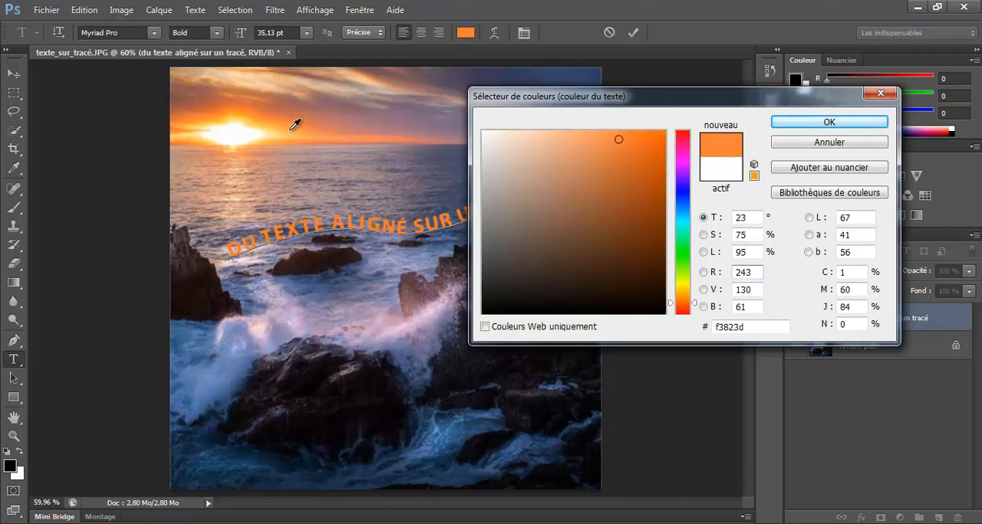
{"action": "left_click", "coordinate": [615, 134]}
{"action": "left_click_drag", "start_coordinate": [641, 154], "coordinate": [662, 144]}
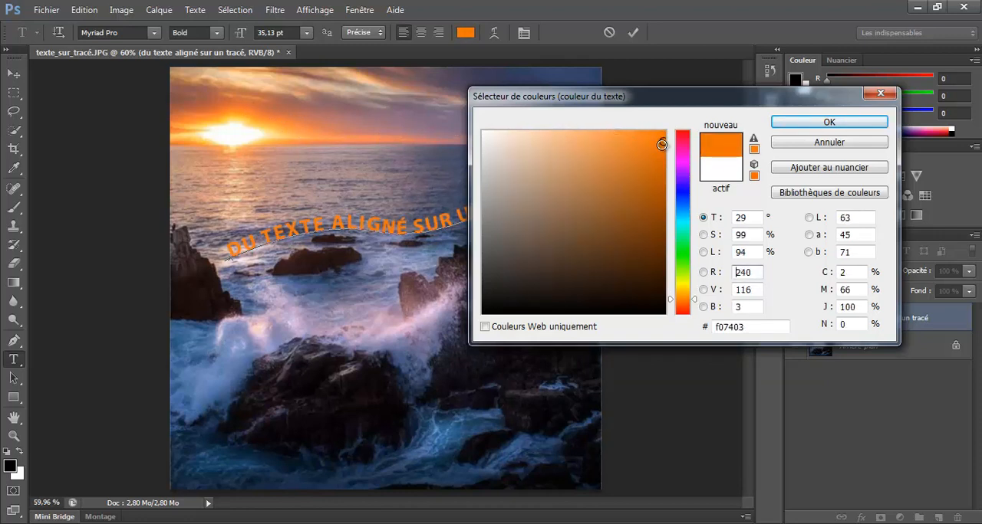
{"action": "left_click", "coordinate": [779, 125]}
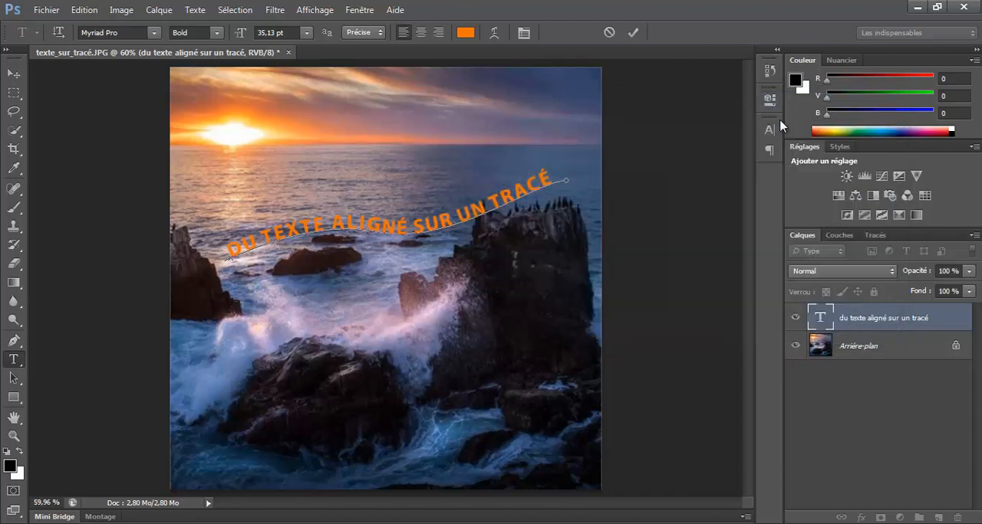
{"action": "left_click", "coordinate": [633, 34]}
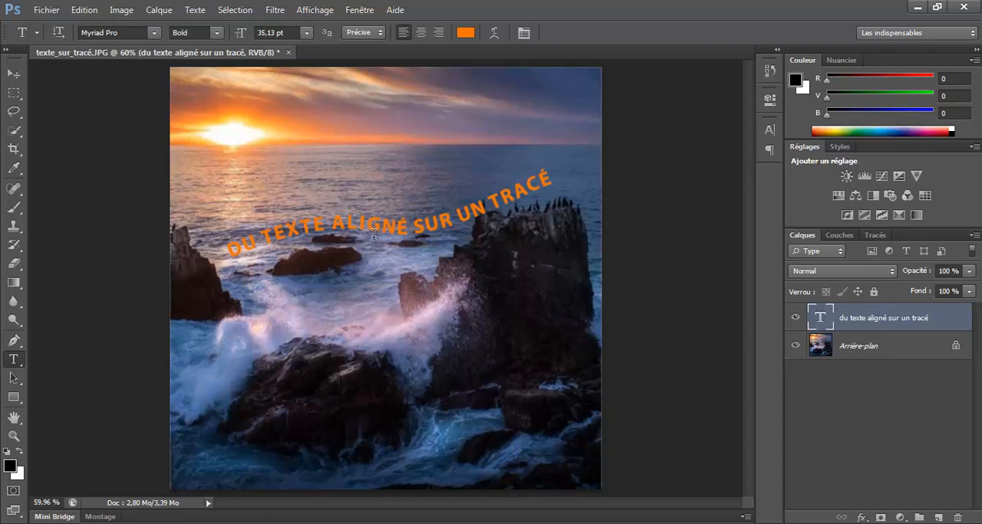
Step: Apply a drop shadow to the text layer with an angle of 108° and a distance of 3 px
{"action": "left_click", "coordinate": [159, 11]}
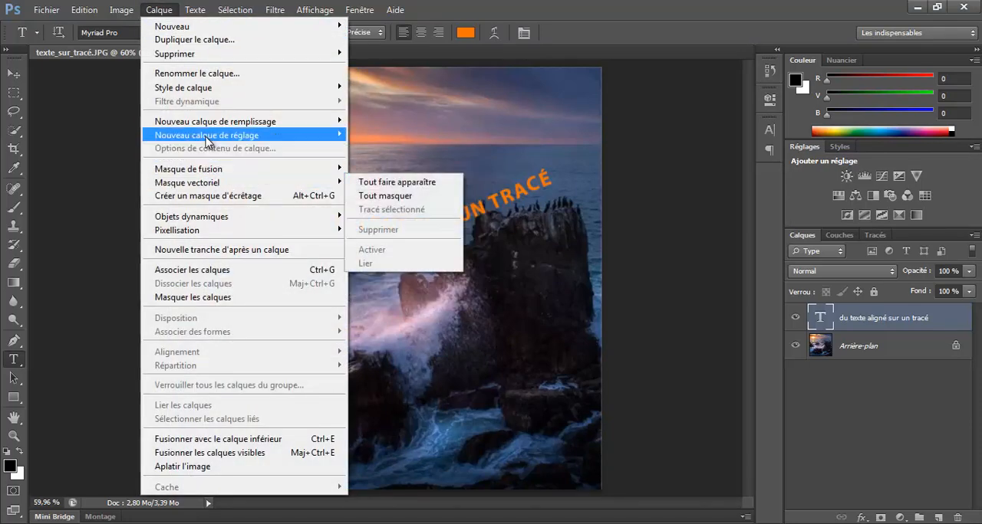
{"action": "mouse_move", "coordinate": [202, 89]}
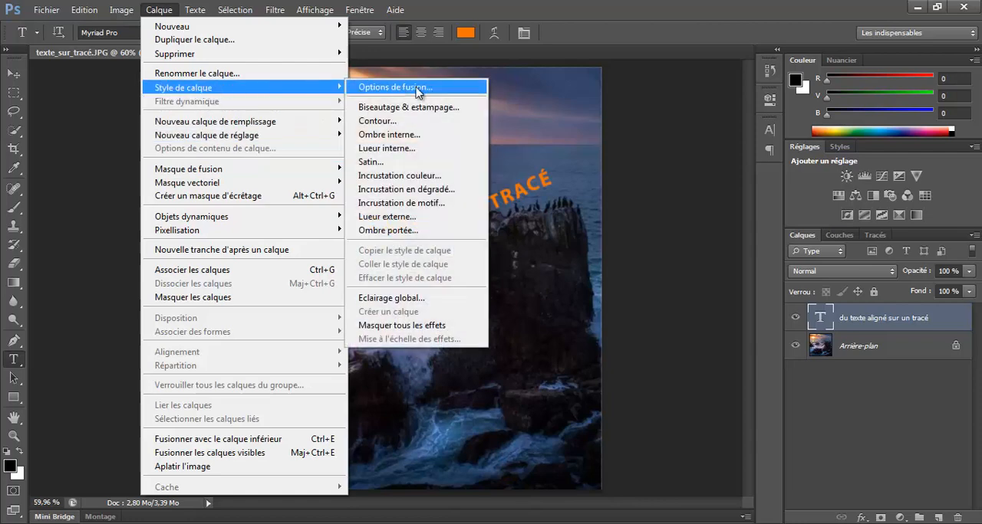
{"action": "left_click", "coordinate": [414, 231]}
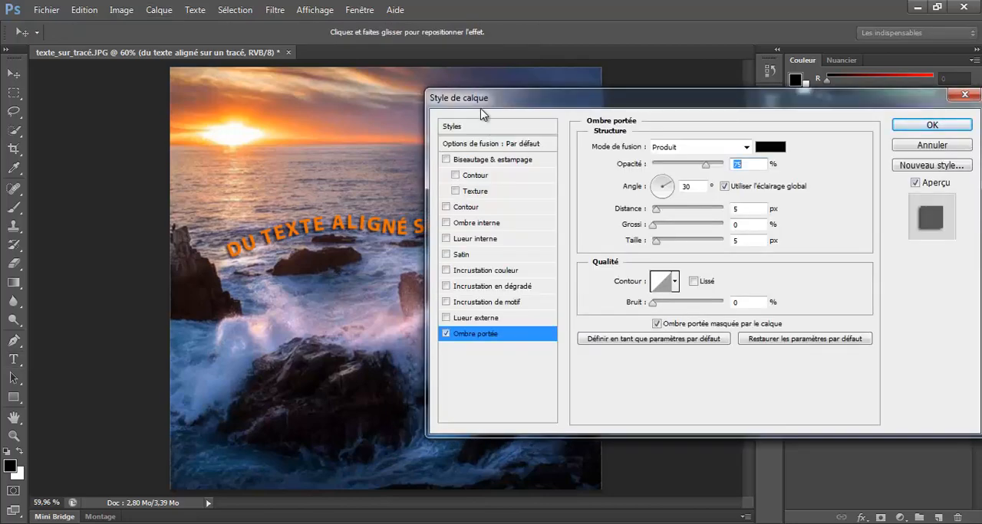
{"action": "left_click_drag", "start_coordinate": [481, 113], "coordinate": [455, 280]}
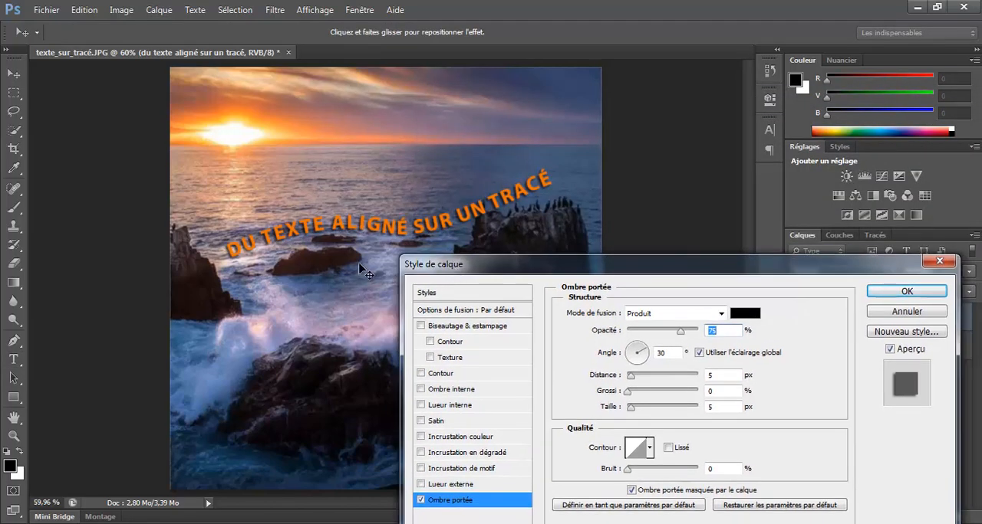
{"action": "left_click_drag", "start_coordinate": [350, 239], "coordinate": [355, 245]}
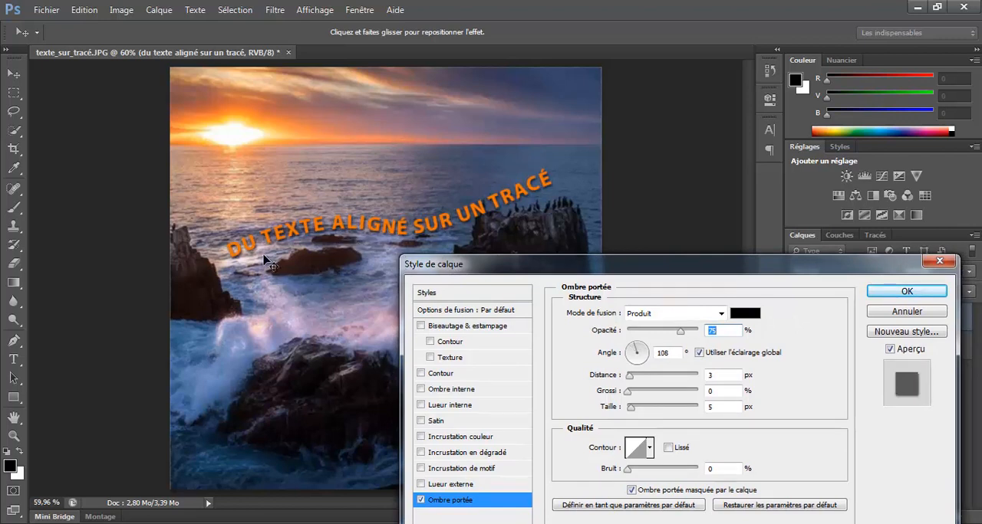
{"action": "left_click_drag", "start_coordinate": [512, 272], "coordinate": [488, 124]}
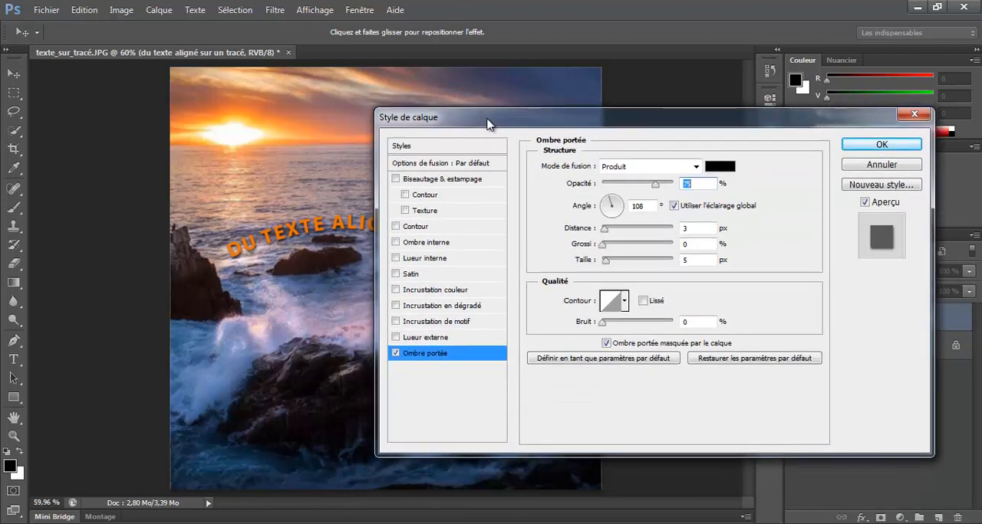
{"action": "left_click", "coordinate": [853, 148]}
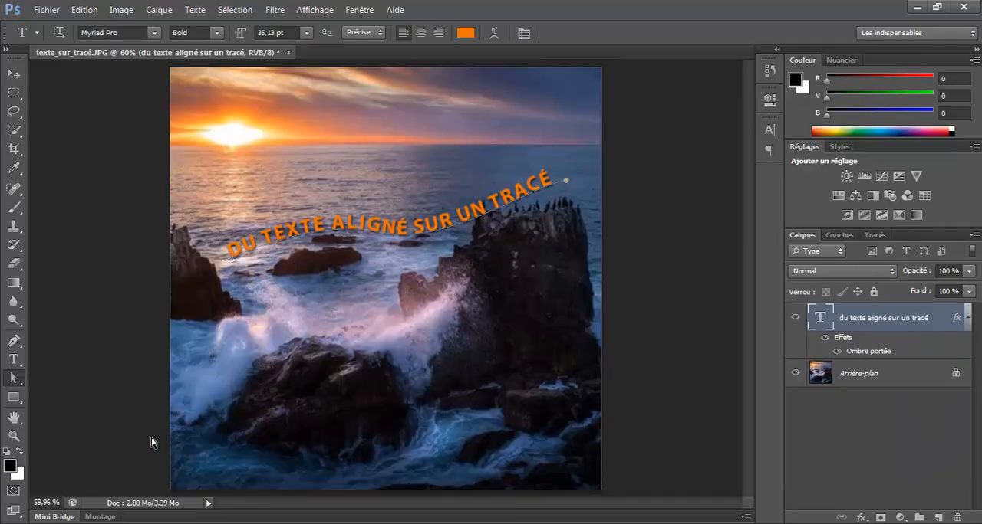